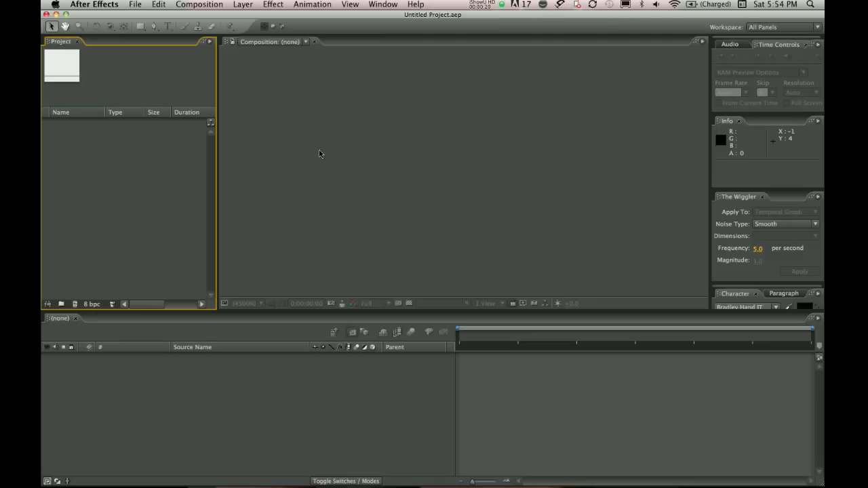
Create a new 10-second composition named Move with the DVCPRO HD 1080 29.97 preset
left_click(253, 207)
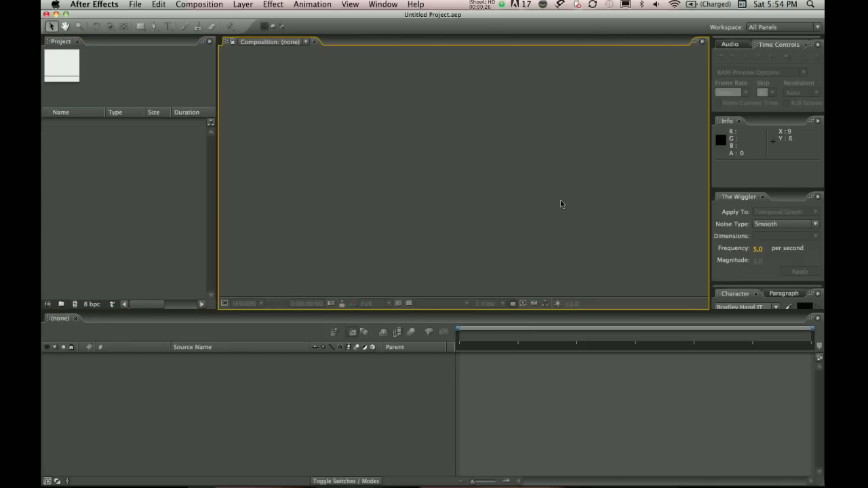
left_click(199, 7)
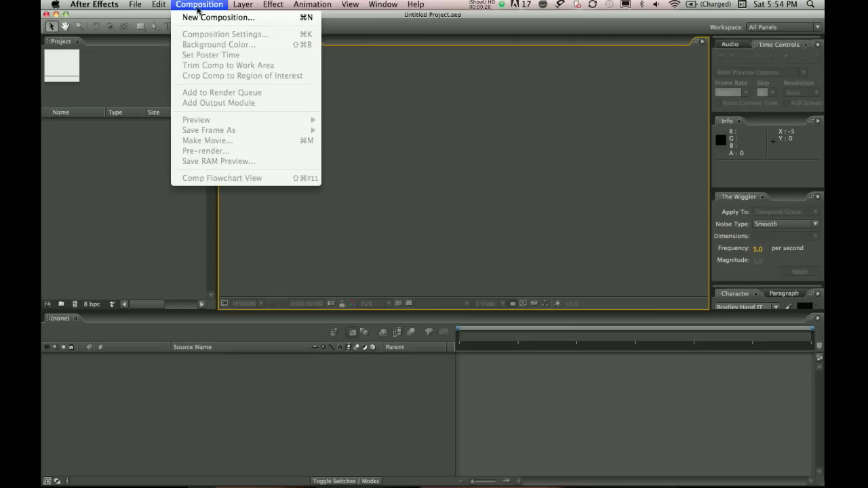
left_click(206, 18)
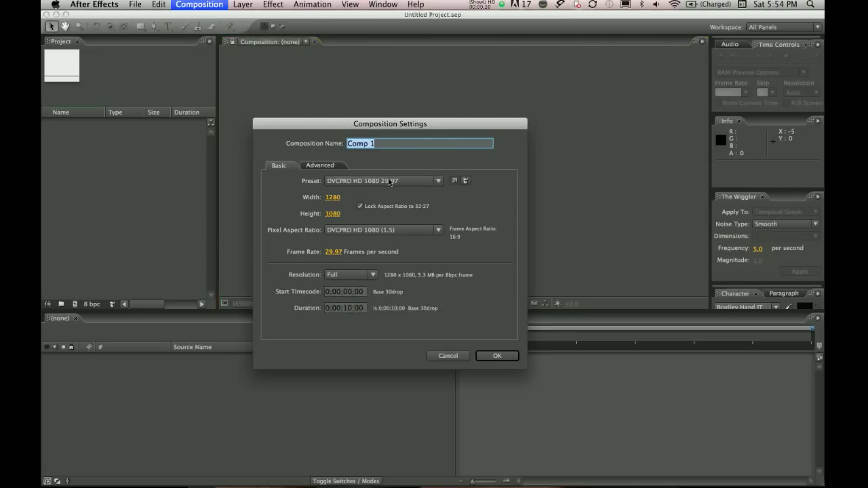
type("mo")
left_click(499, 356)
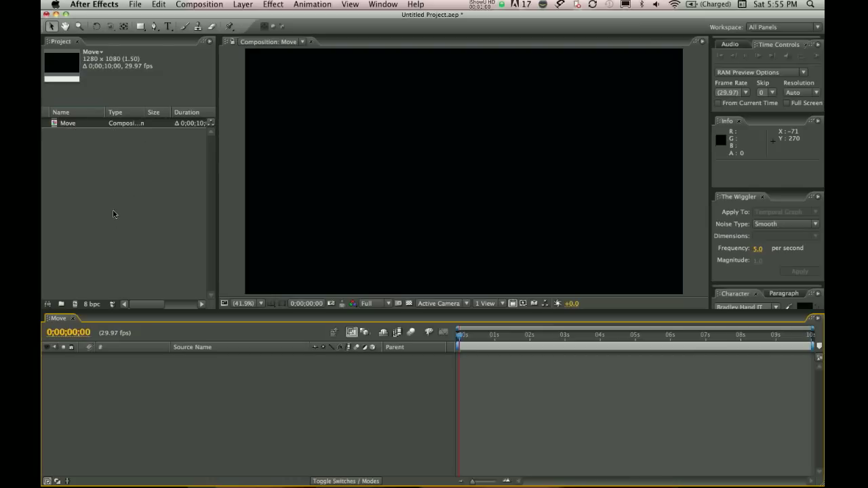
Add a composition-sized solid layer in deep purple, colour 1C044E, as the background
left_click(235, 7)
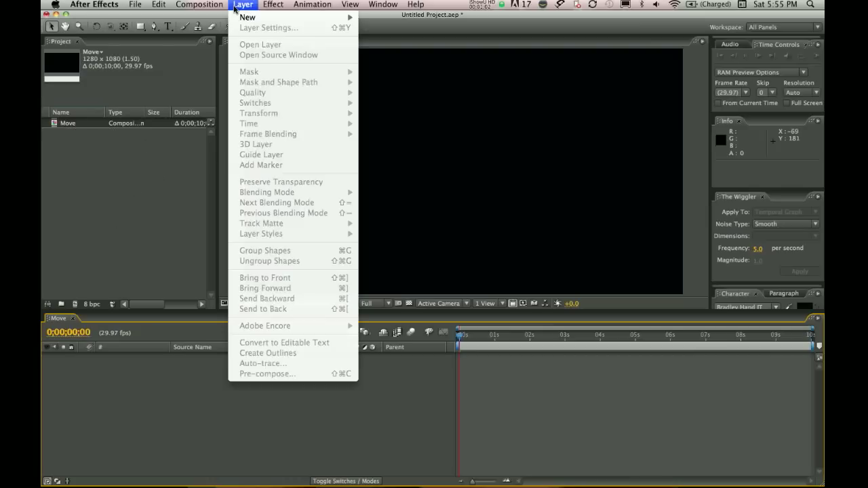
mouse_move(244, 18)
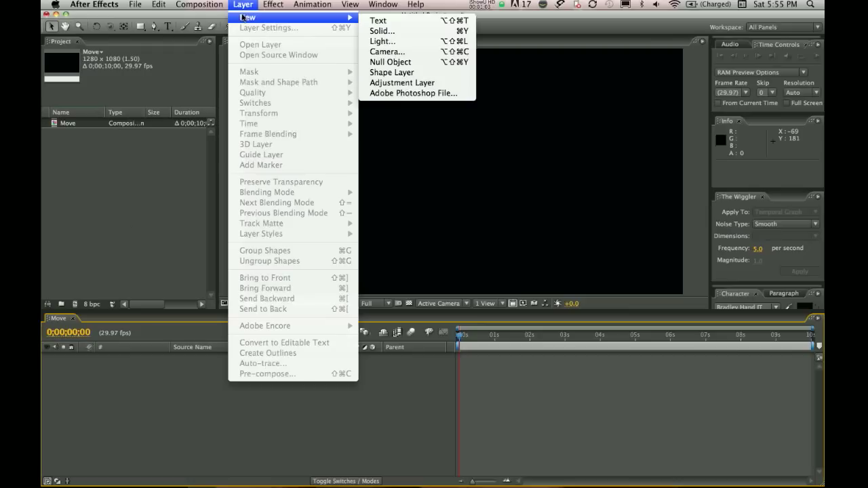
left_click(375, 31)
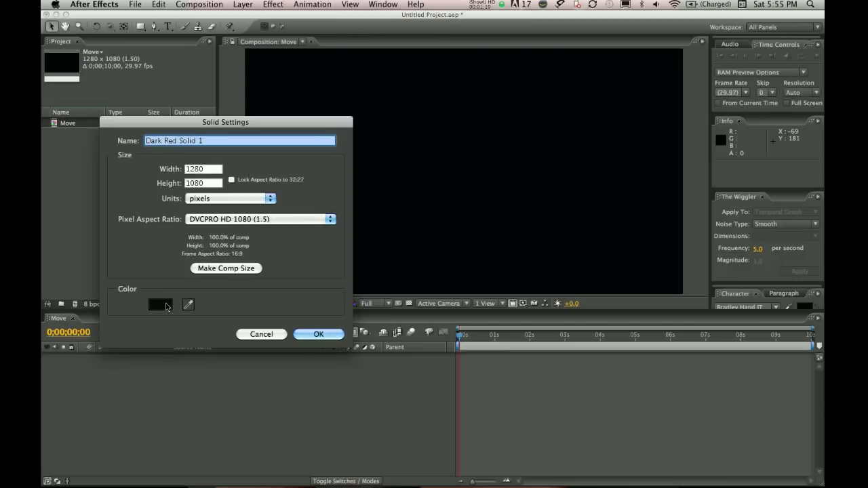
left_click(167, 304)
left_click(346, 242)
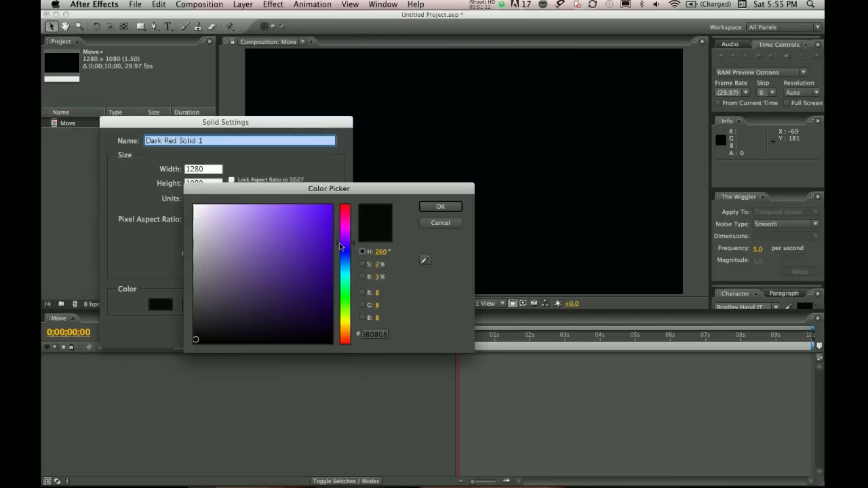
left_click(312, 278)
left_click(324, 301)
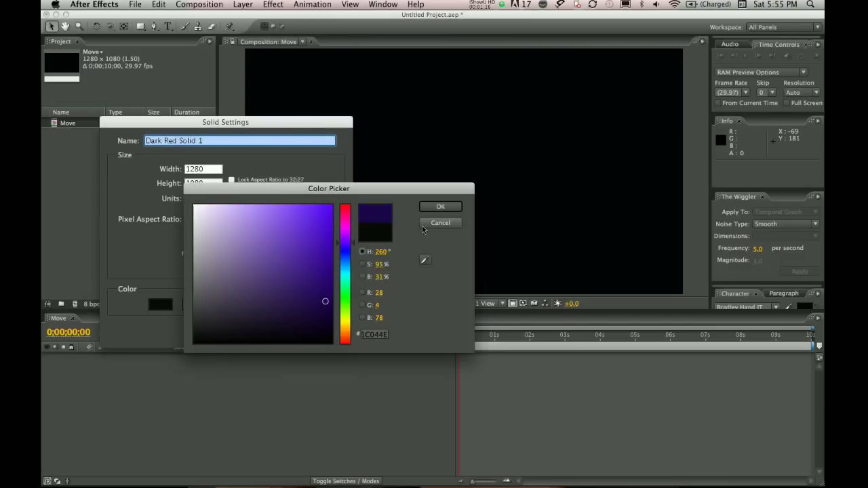
left_click(441, 206)
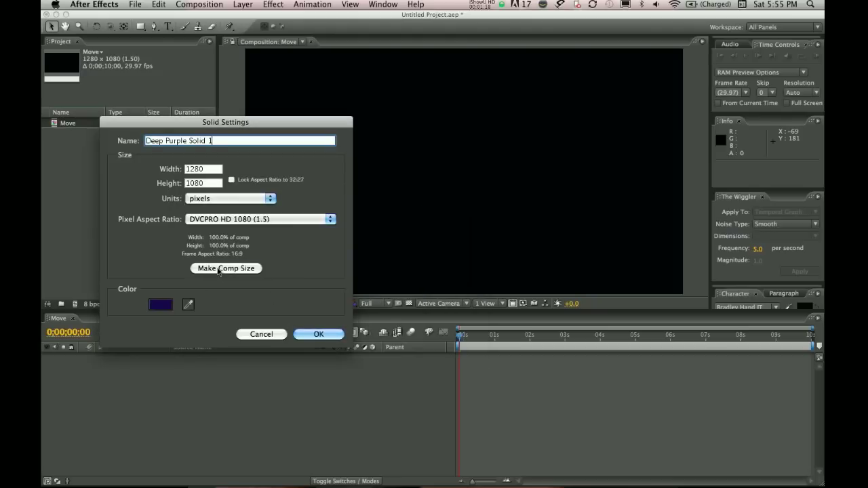
left_click(304, 332)
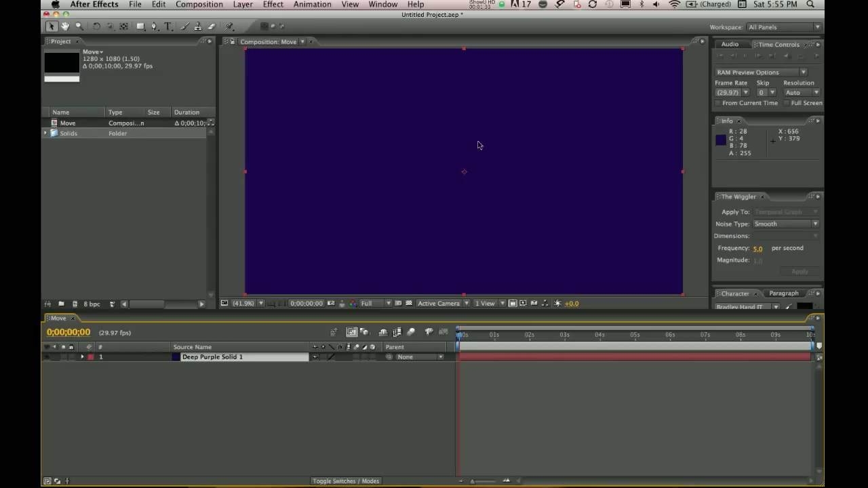
Add a shape layer and draw a five-pointed star filled with lime green ACFA06 in the upper-left part of the frame
left_click(238, 5)
mouse_move(240, 16)
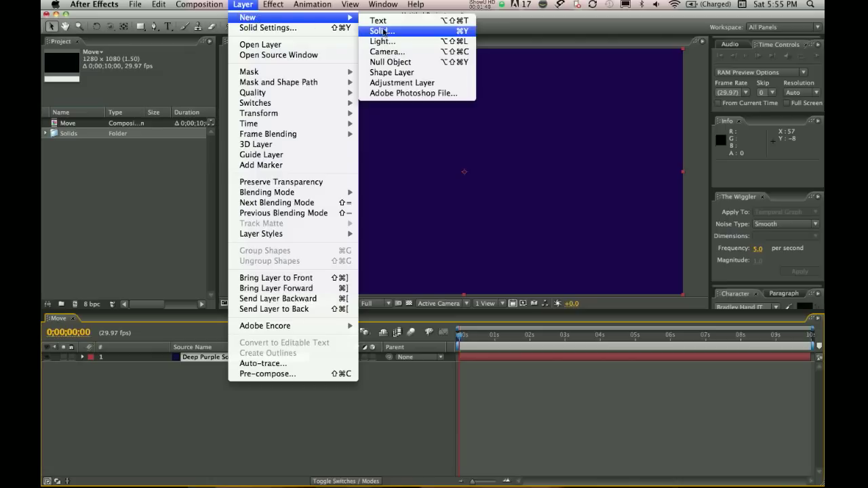
left_click(396, 72)
left_click_drag(143, 29, 163, 74)
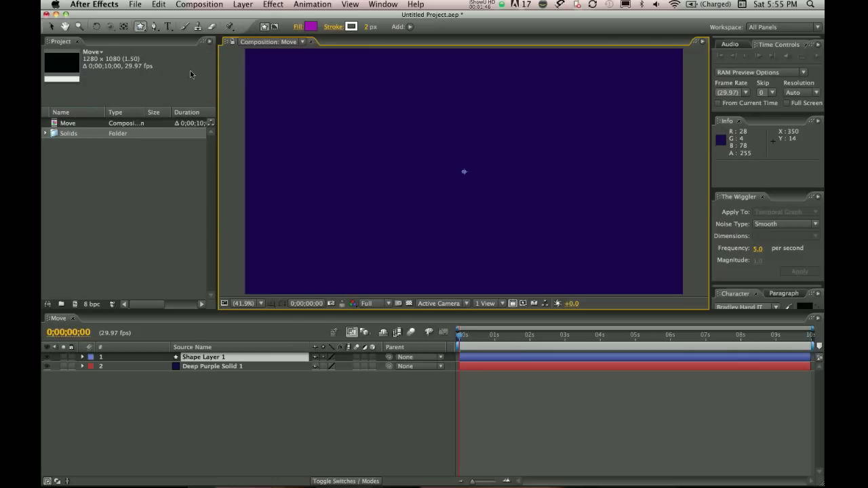
left_click(312, 30)
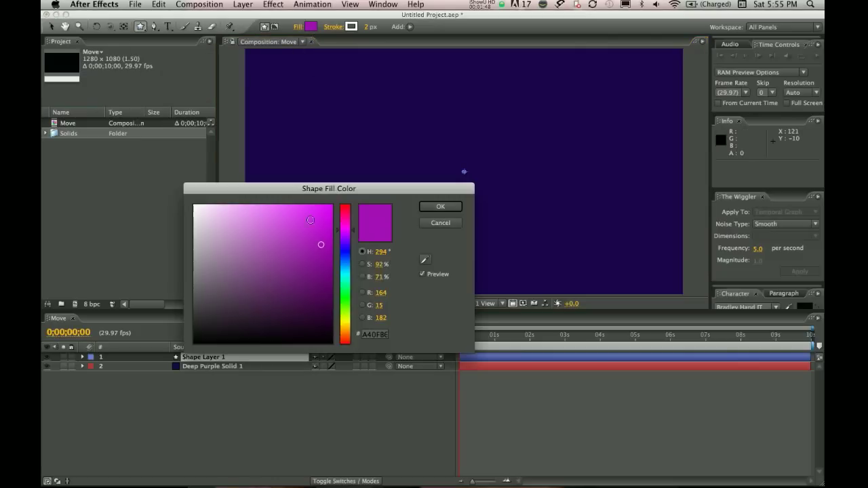
left_click_drag(340, 323, 337, 313)
left_click(329, 207)
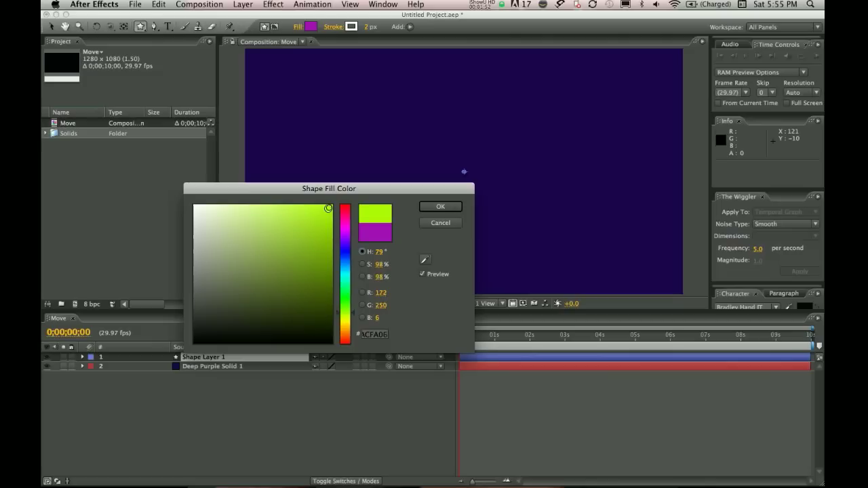
left_click(440, 206)
left_click_drag(369, 143, 369, 112)
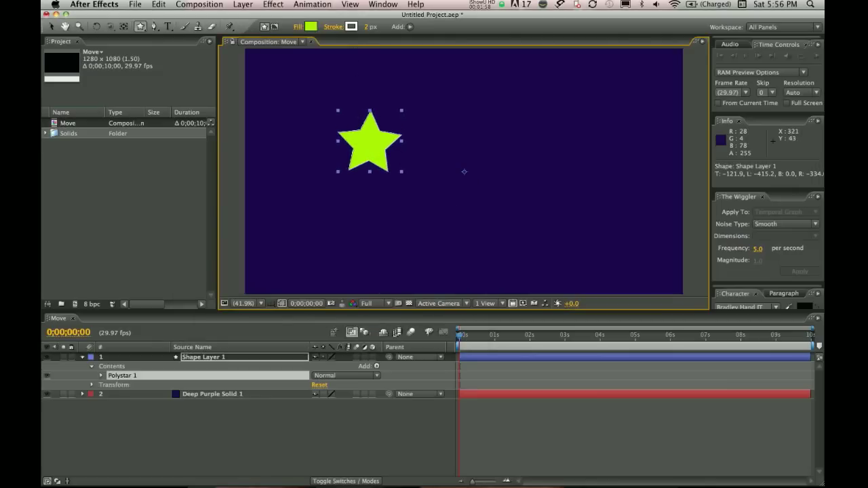
Set the star's stroke width to 0 px and move the star to the lower-left area of the frame
left_click(351, 28)
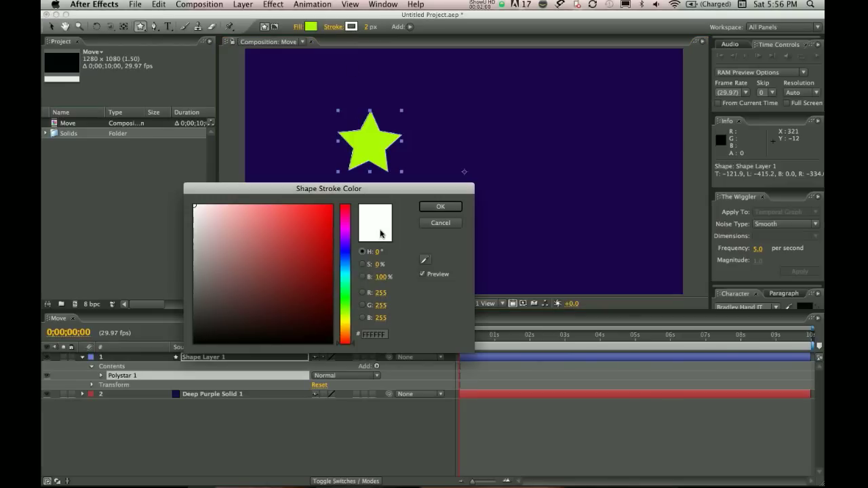
left_click(439, 224)
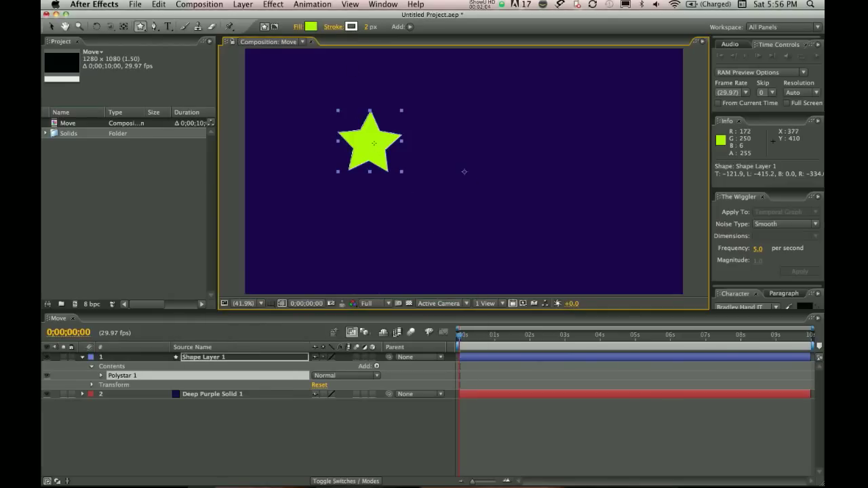
key("v")
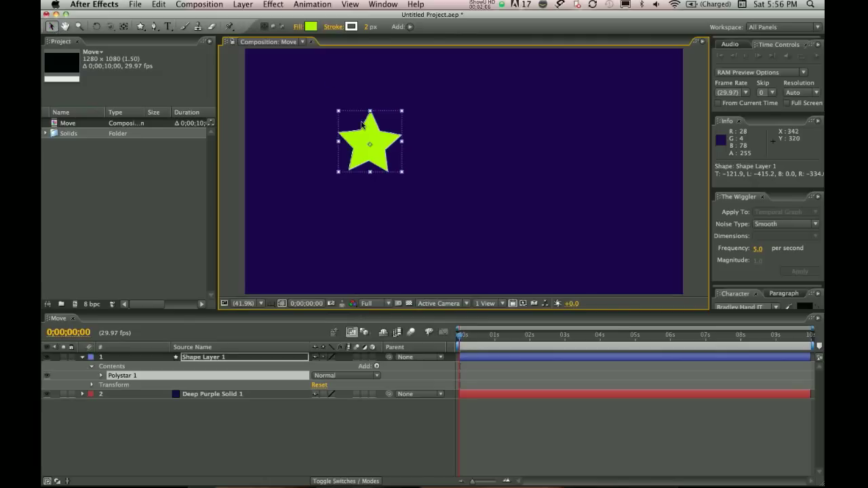
left_click_drag(367, 28, 348, 26)
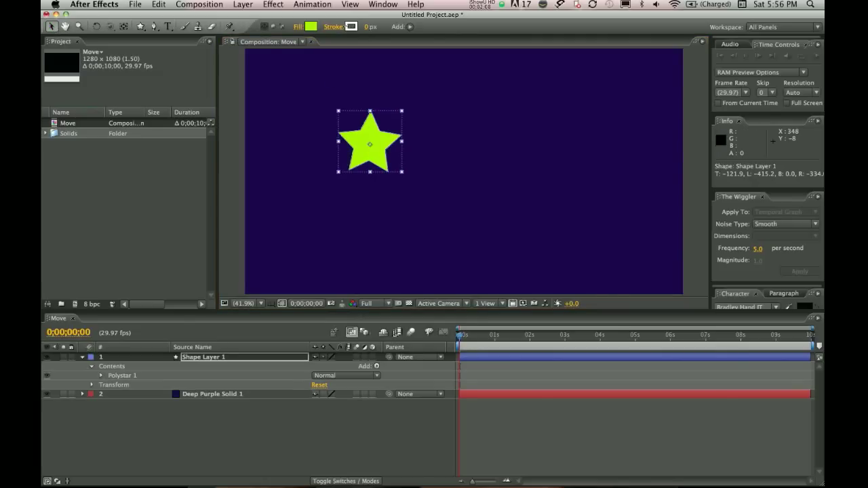
left_click_drag(374, 146, 312, 236)
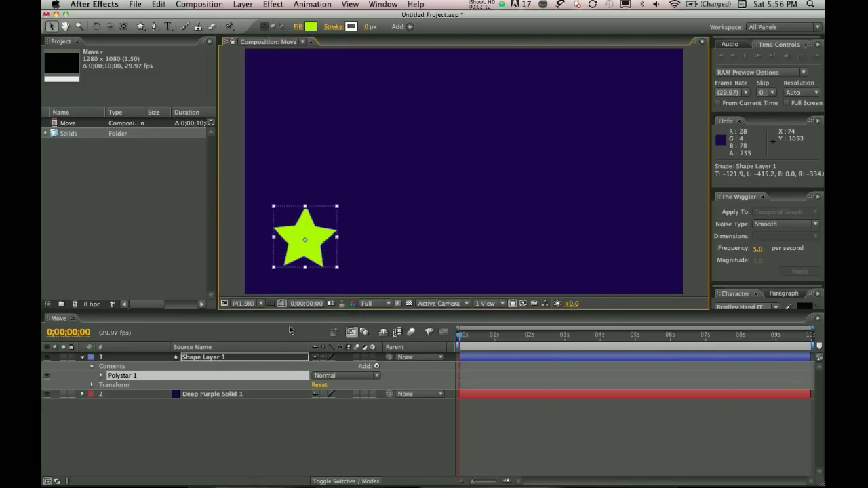
left_click(369, 253)
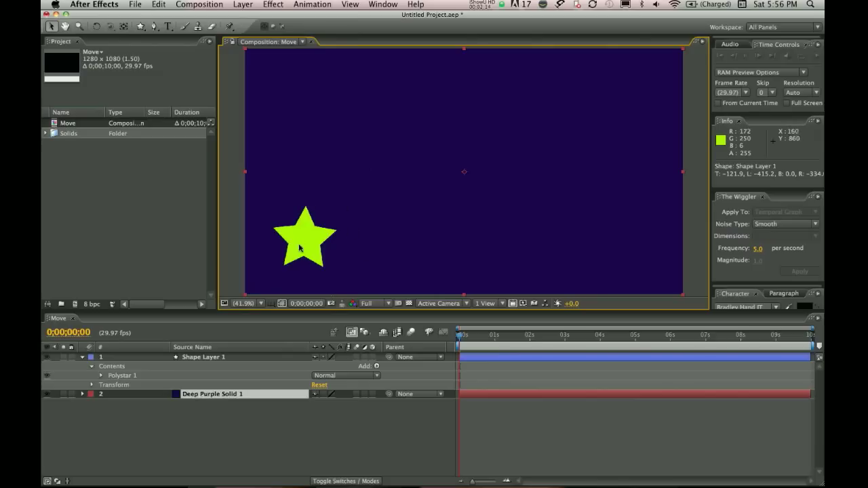
Reveal the star layer's Transform properties and set a first Position keyframe at 0;00;00;00
left_click(83, 357)
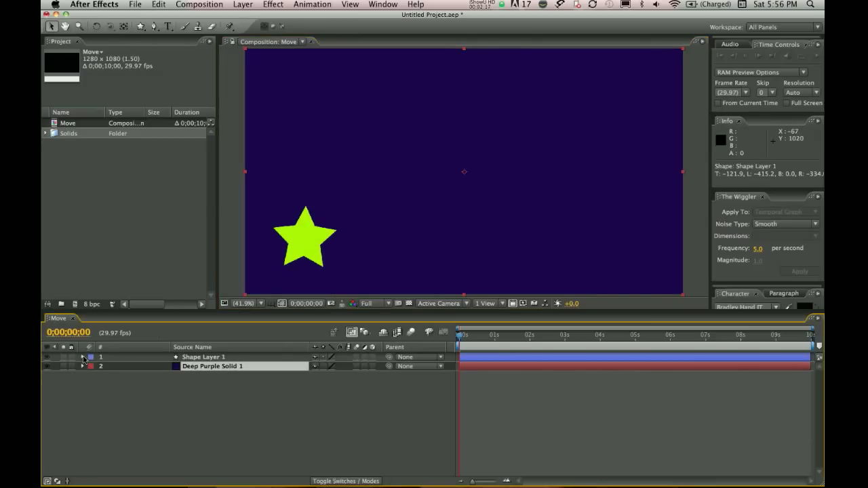
left_click(188, 360)
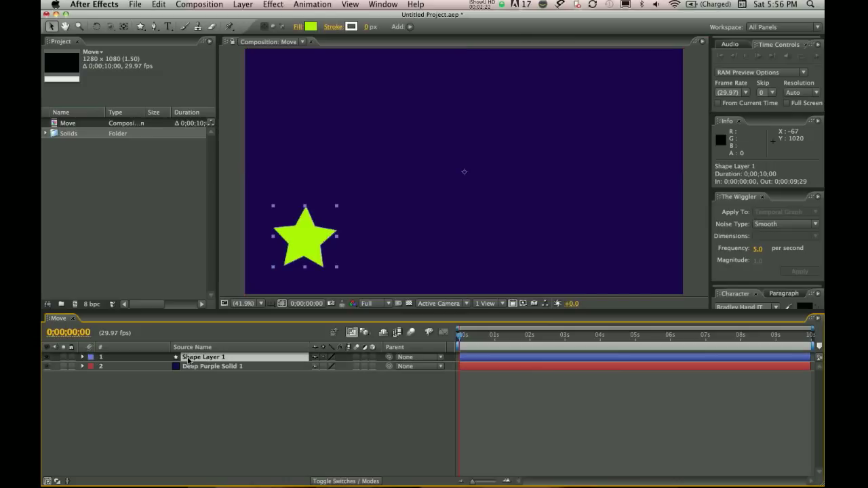
left_click(83, 357)
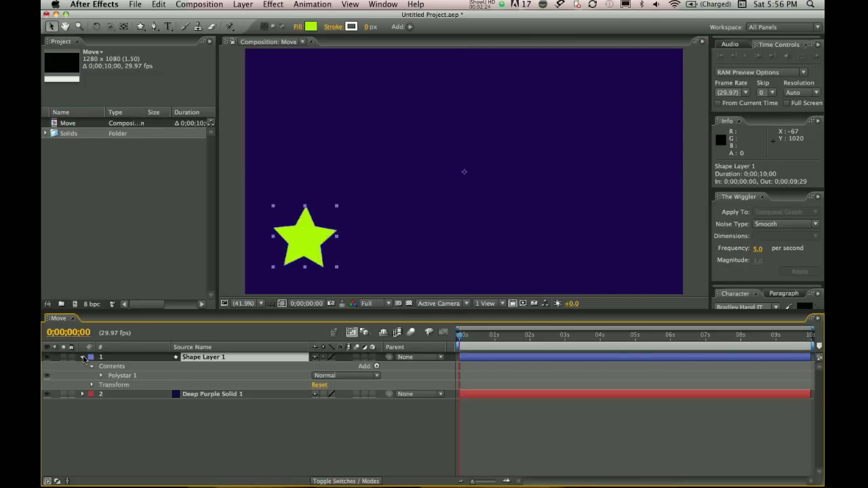
left_click(91, 367)
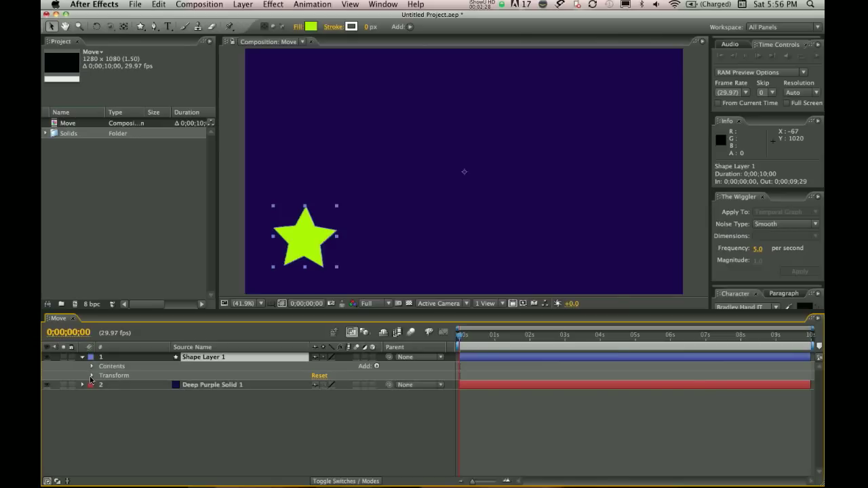
left_click(92, 376)
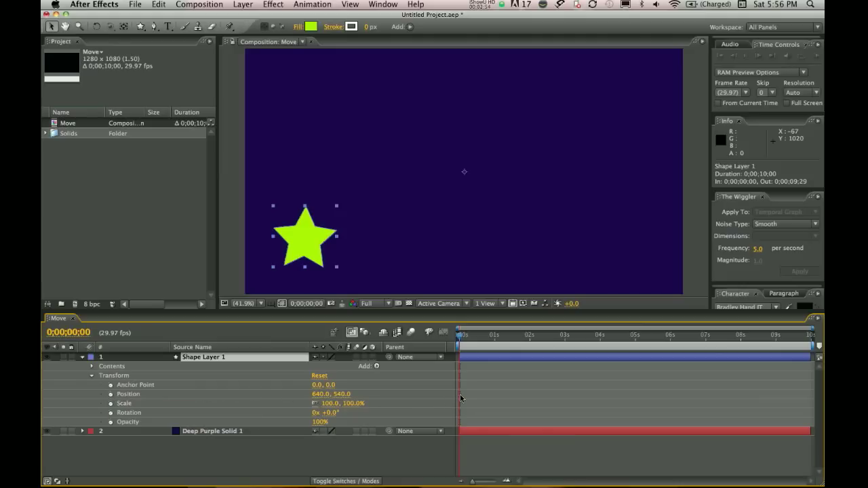
left_click(110, 395)
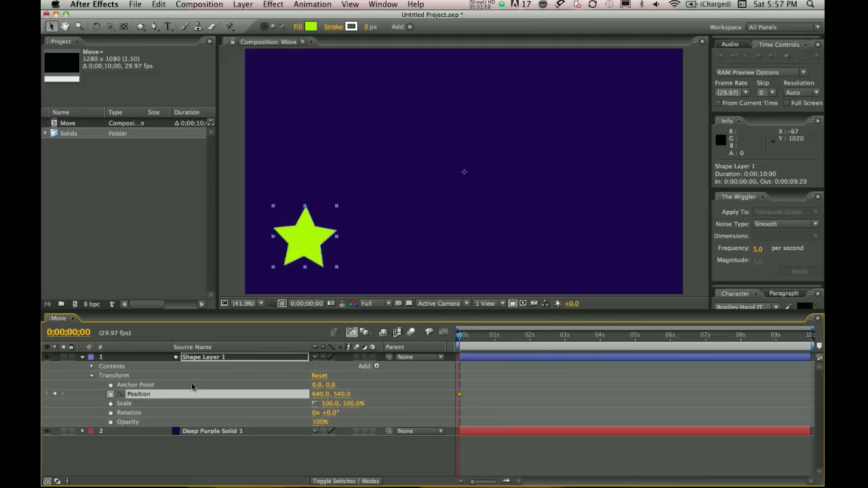
left_click(110, 398)
left_click(110, 395)
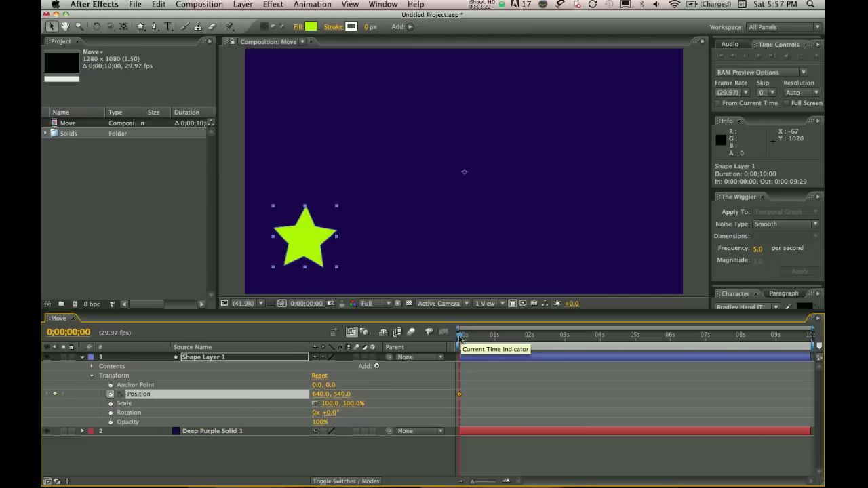
Keyframe the star layer's Position at 1047, 540 at 0;00;01;29
left_click_drag(460, 337, 529, 348)
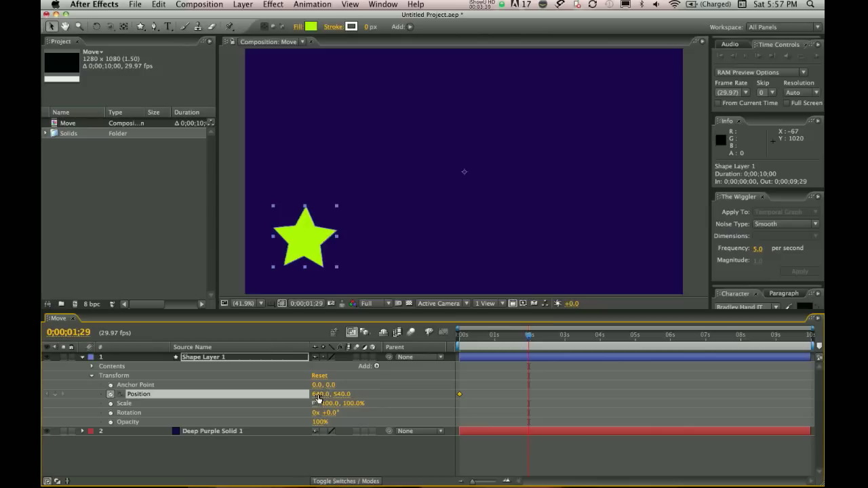
left_click_drag(317, 398, 422, 398)
left_click_drag(445, 399, 530, 394)
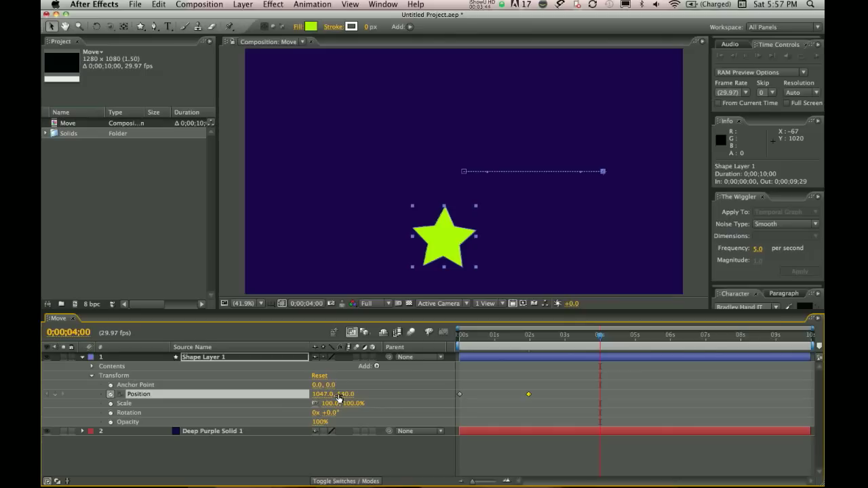
Keyframe the star layer's Position at 1047, 250 at 0;00;04;00 and at 1210, 563 at 0;00;06;00
left_click_drag(340, 394, 194, 389)
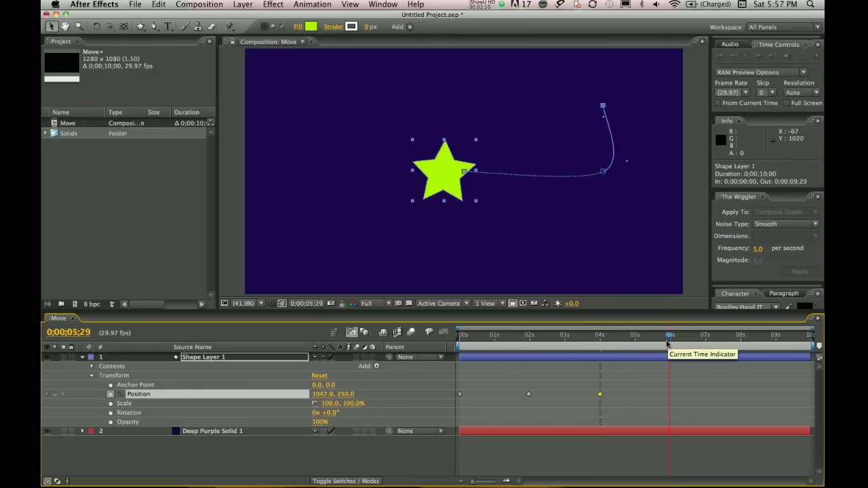
left_click_drag(324, 394, 418, 403)
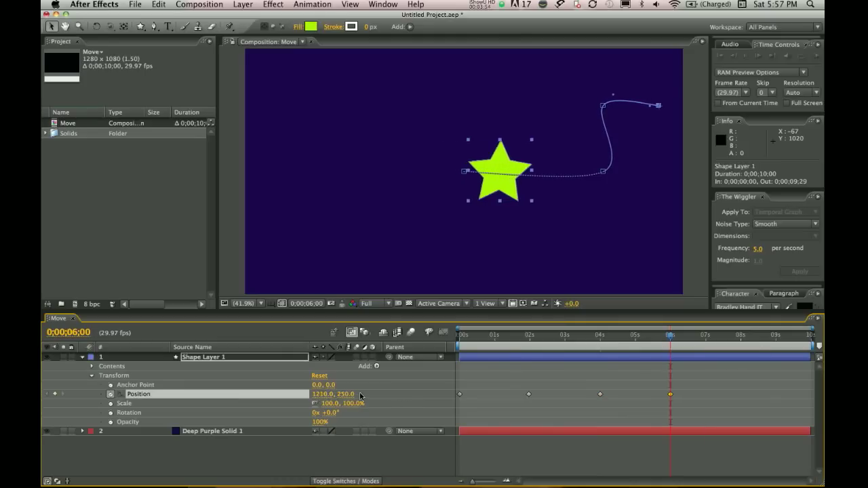
left_click_drag(346, 395, 514, 399)
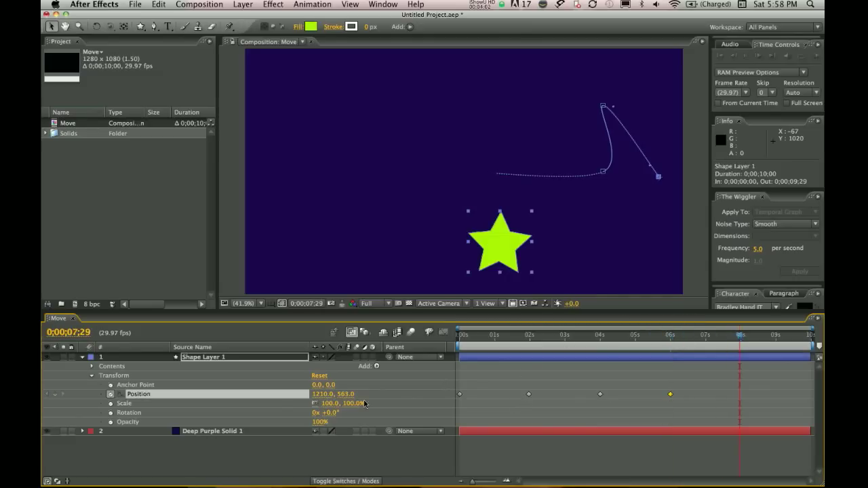
Keyframe the star layer's Position at 1433, 563 at 0;00;07;29 and at 873, 24 at 0;00;09;29
left_click_drag(316, 395, 438, 392)
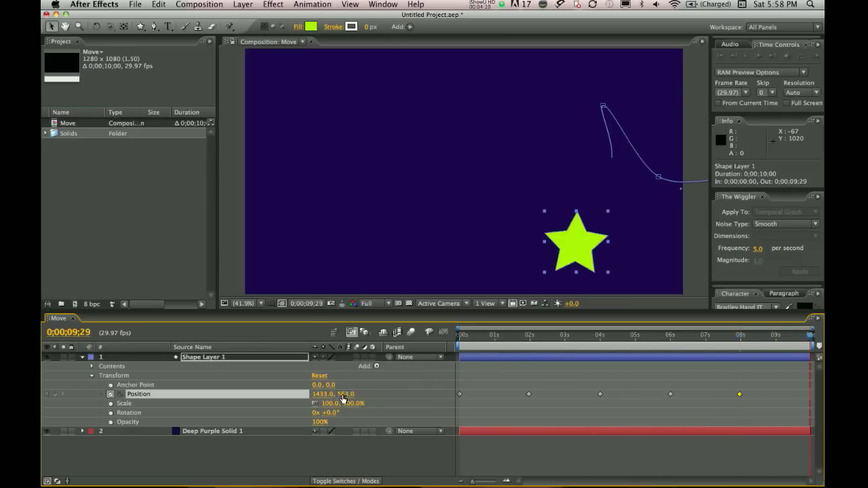
left_click_drag(341, 394, 64, 378)
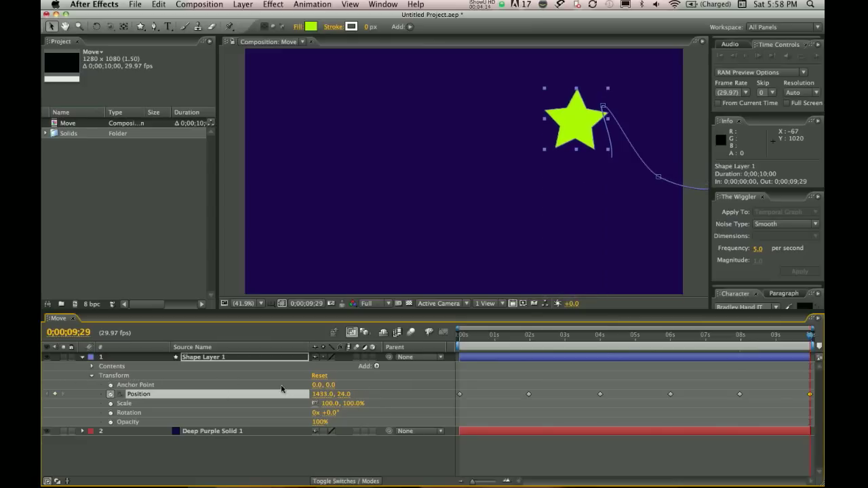
left_click_drag(312, 394, 42, 412)
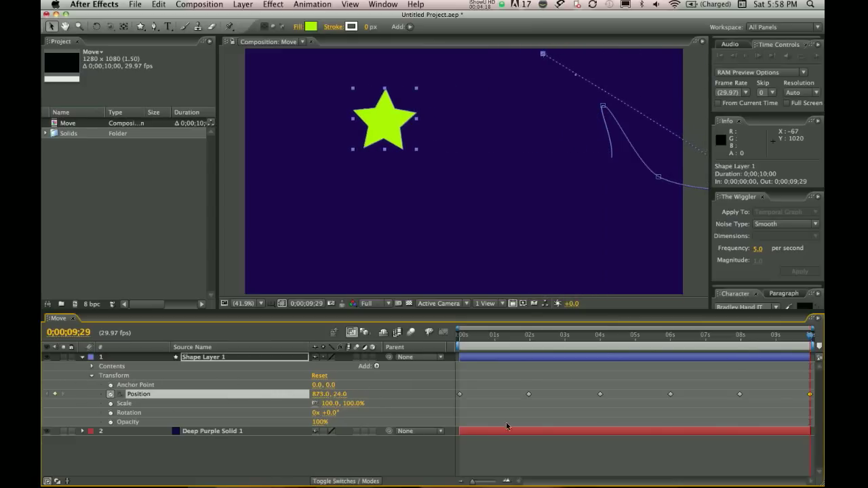
Return to the start of the composition, deselect the star layer and preview the star's motion
left_click_drag(706, 335, 447, 334)
left_click(561, 273)
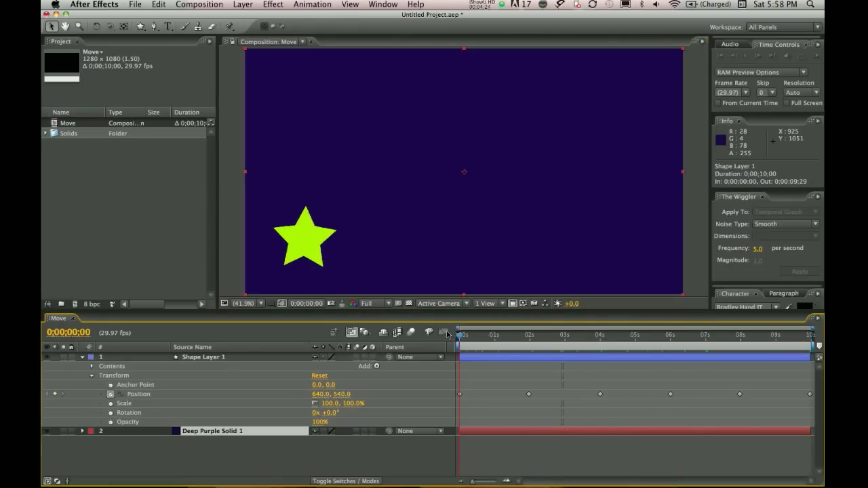
key("space")
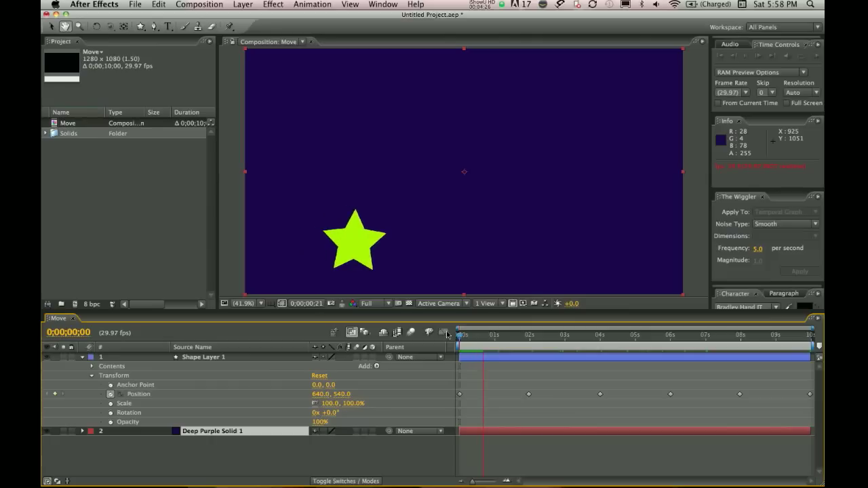